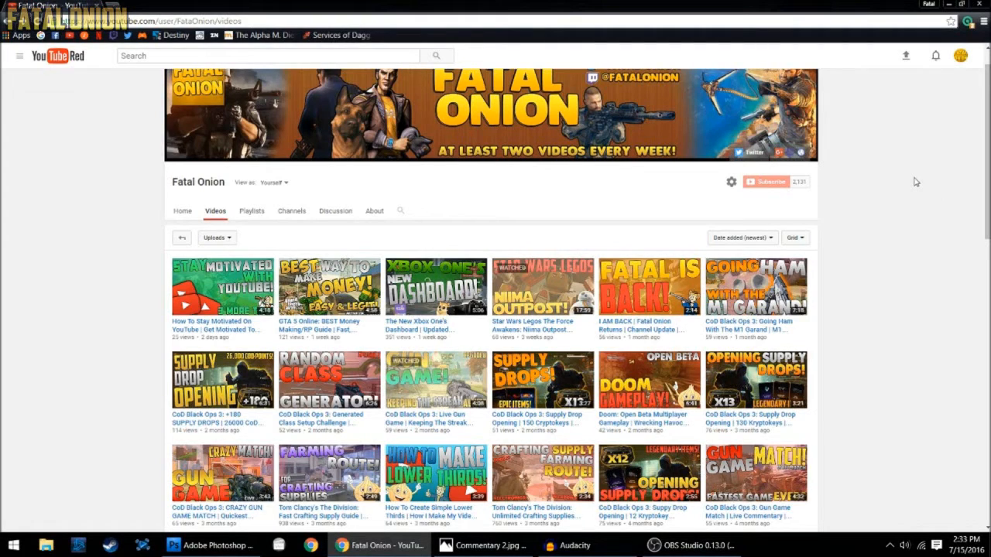
- Look over the thumbnails of the videos uploaded to the YouTube channel
scroll(915, 181, down, 2)
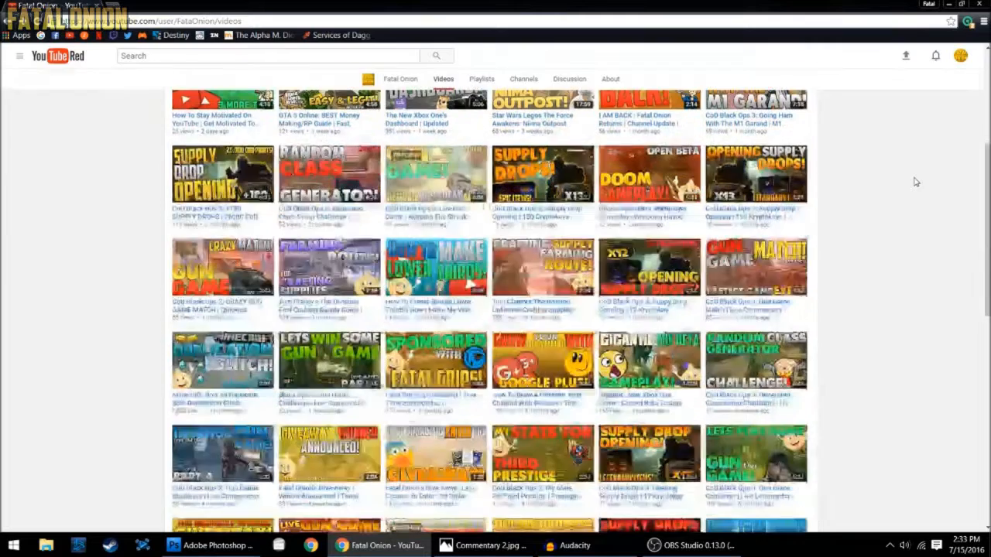
scroll(915, 181, up, 3)
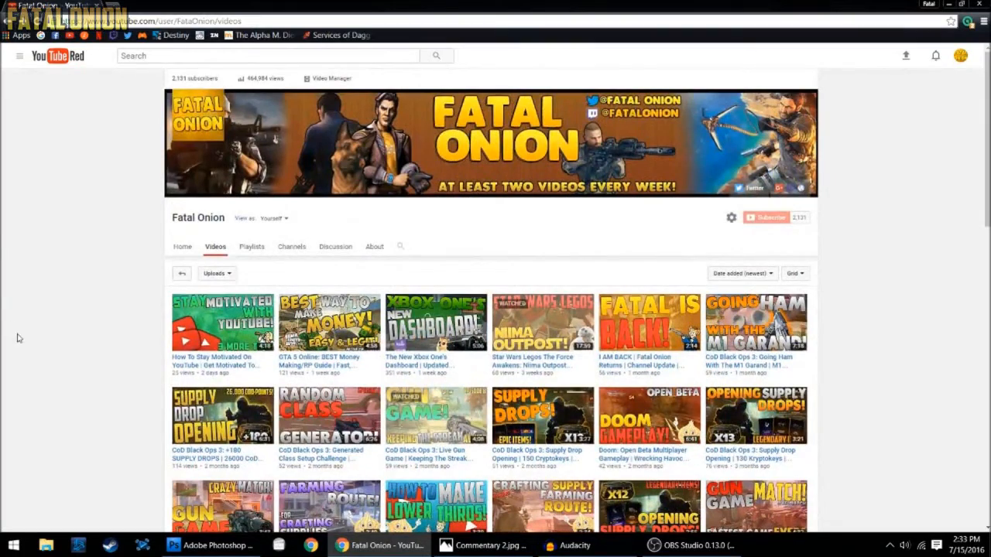
scroll(952, 177, down, 2)
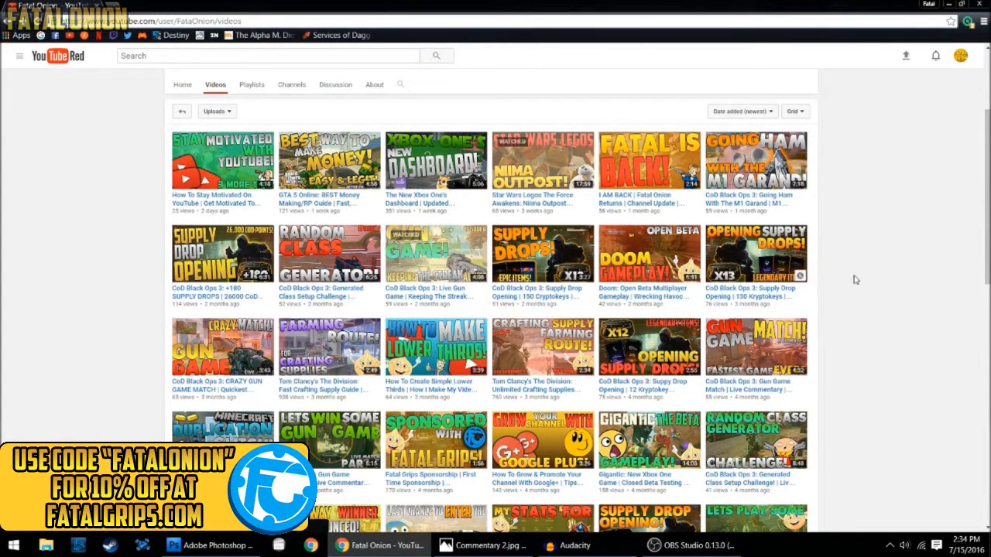
scroll(897, 271, up, 3)
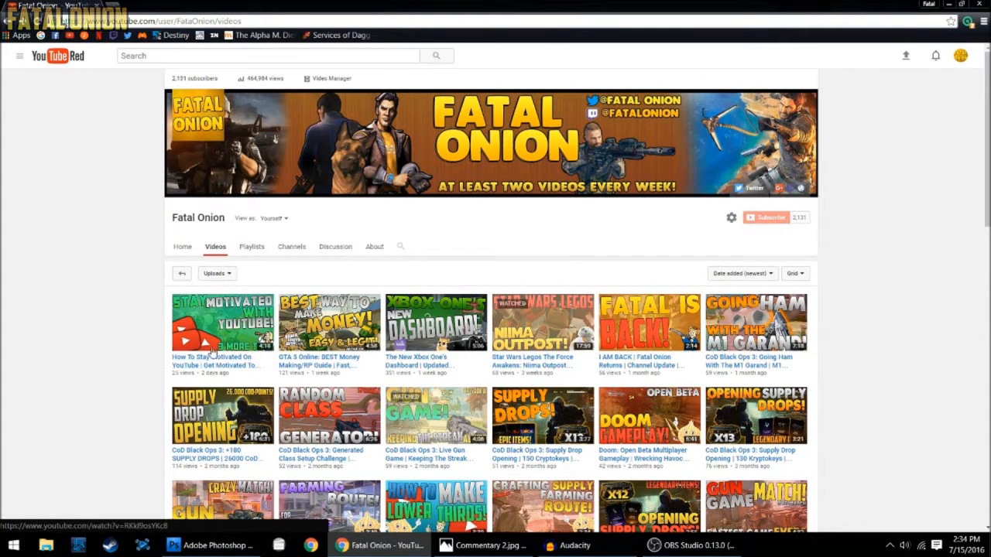
- Switch to Photoshop and hide the Layer 1 colour overlay and the Layer 44 screenshot in Grand Theft Auto.psd
mouse_move(207, 545)
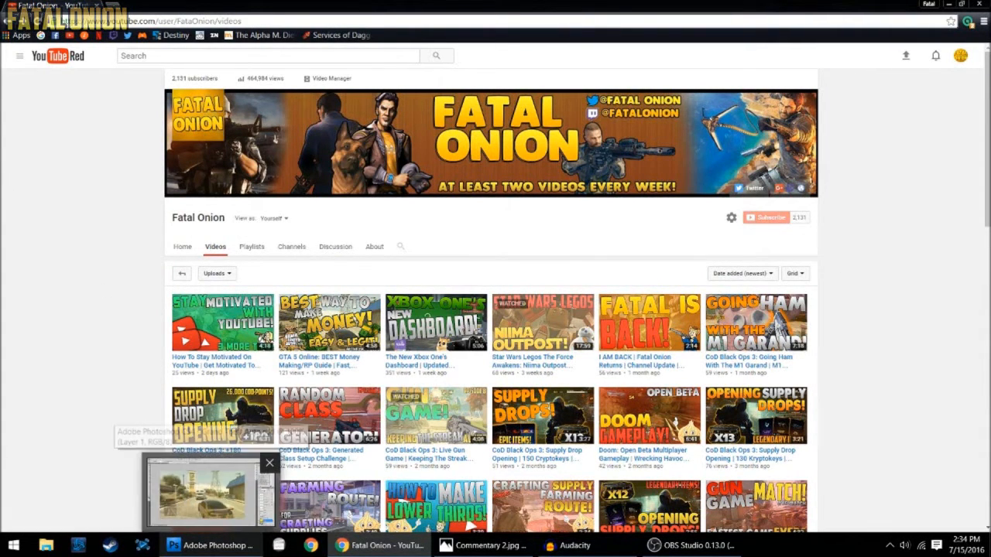
click(209, 491)
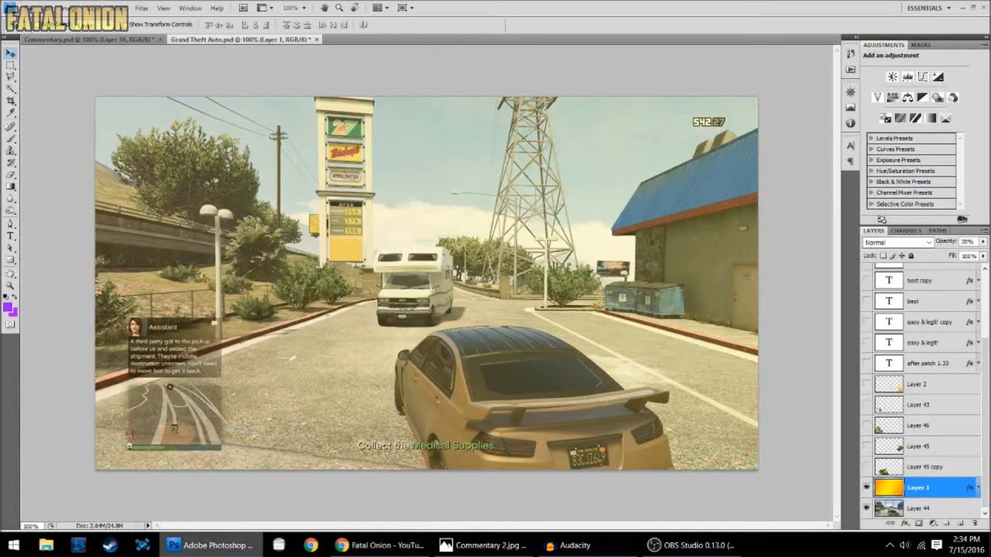
click(866, 487)
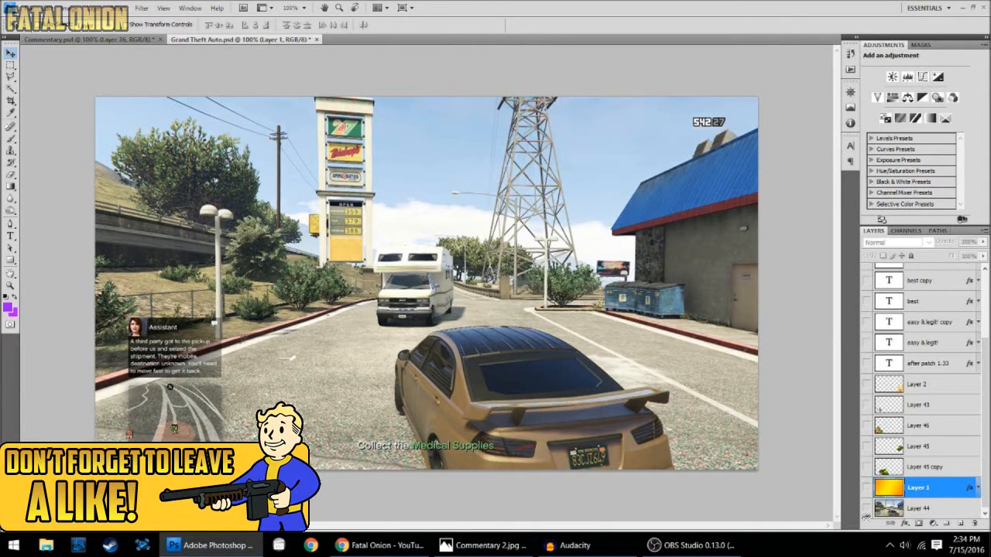
click(866, 507)
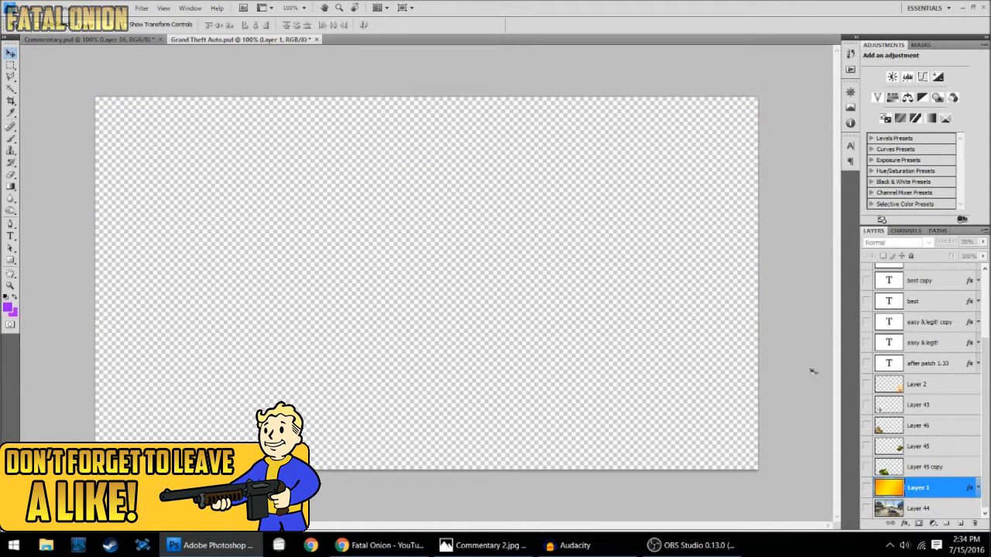
- Show Layer 44 and the Layer 1 overlay again, toggling the overlay to compare the screenshot with and without the tint
click(866, 509)
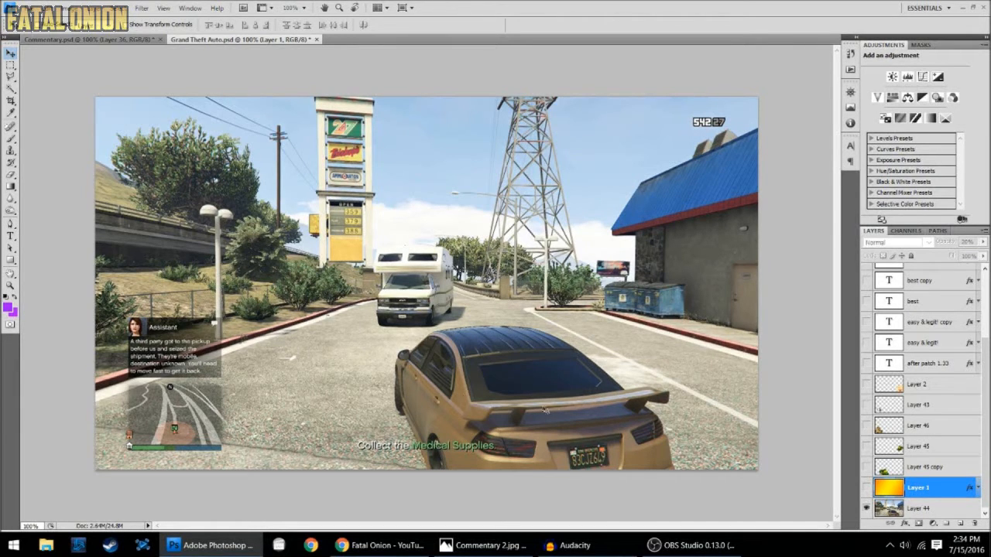
click(866, 488)
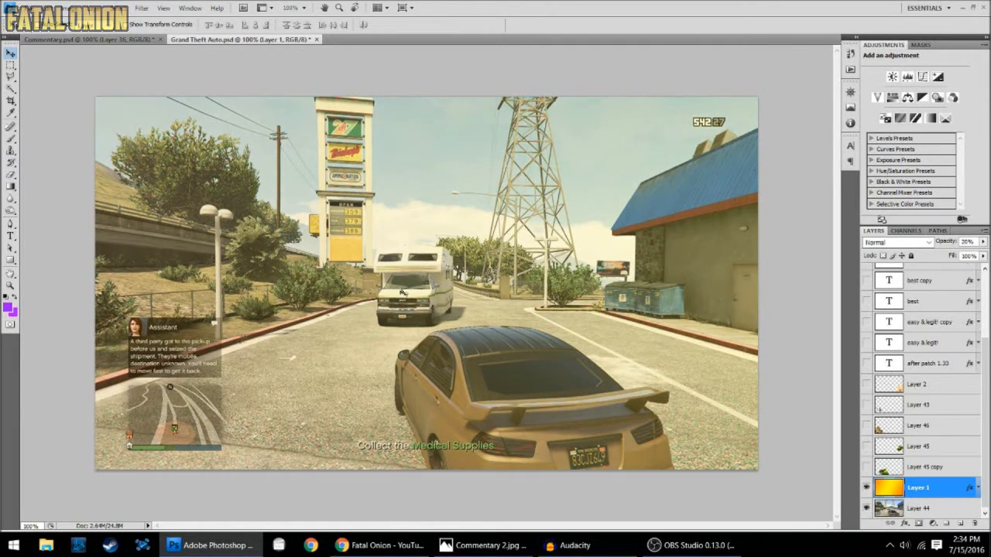
click(866, 487)
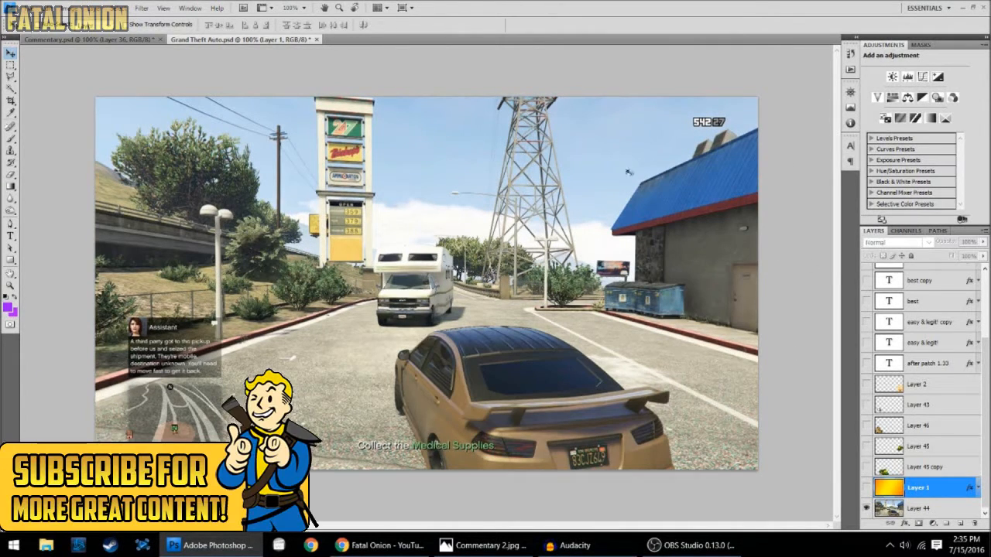
click(866, 488)
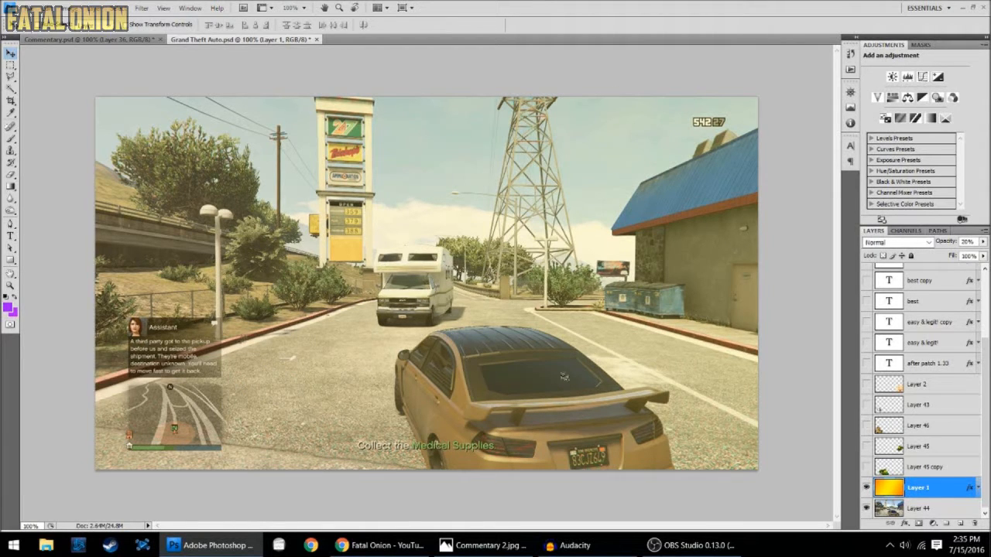
- Set the opacity of the yellow-orange Layer 1 overlay to 15%
click(982, 242)
drag(971, 253, 937, 262)
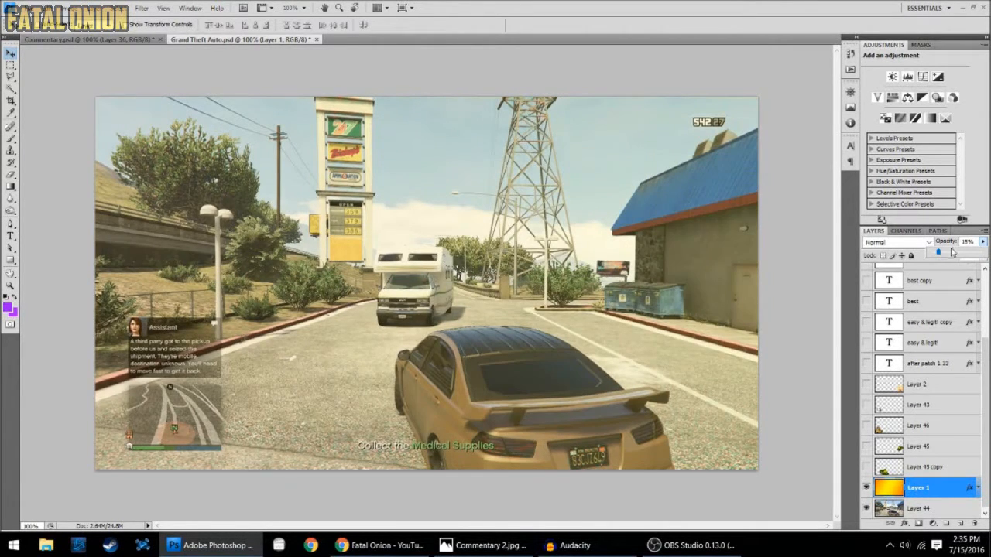
click(982, 242)
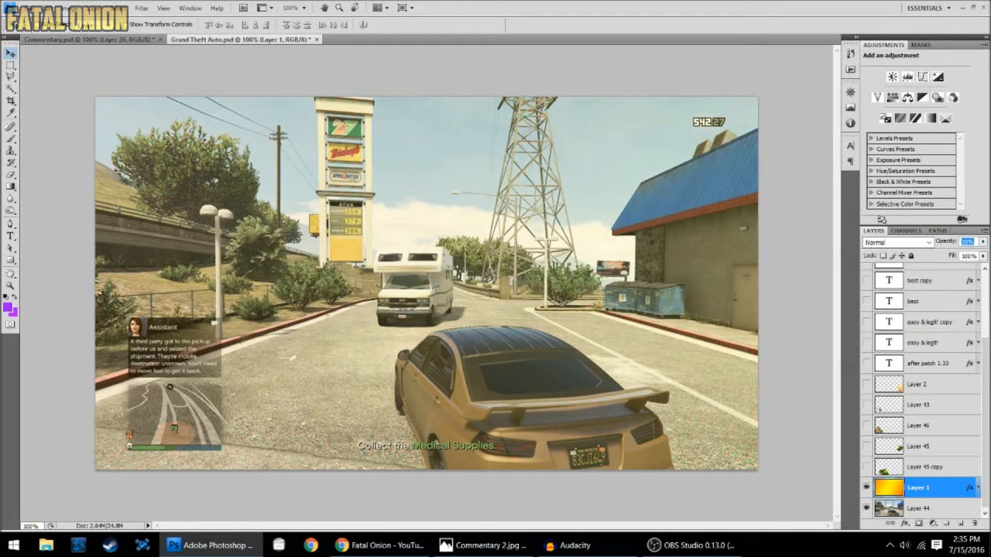
click(650, 247)
- In Commentary.psd, toggle Layer 36 off and on over Layer 11 and select each layer to inspect its opacity
click(72, 40)
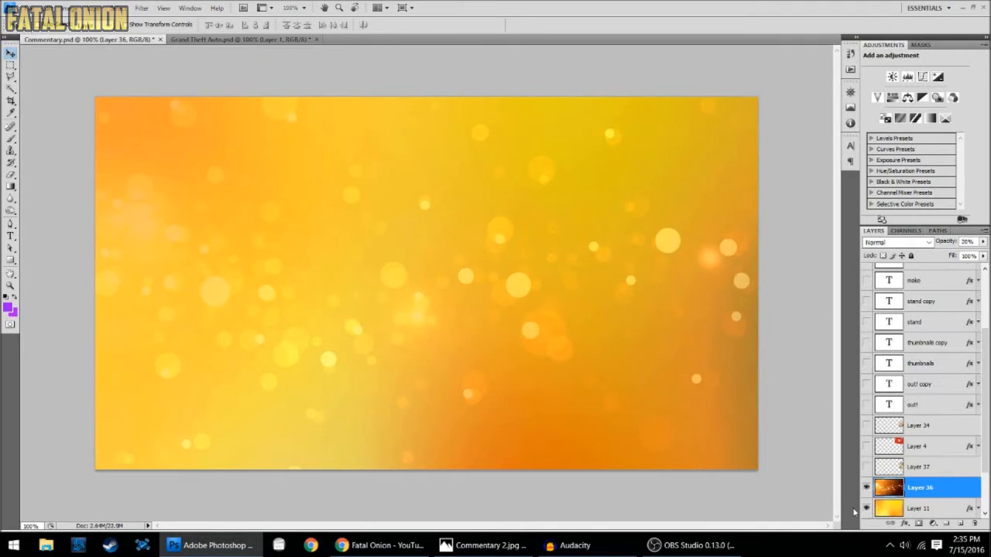
click(866, 487)
scroll(925, 457, down, 1)
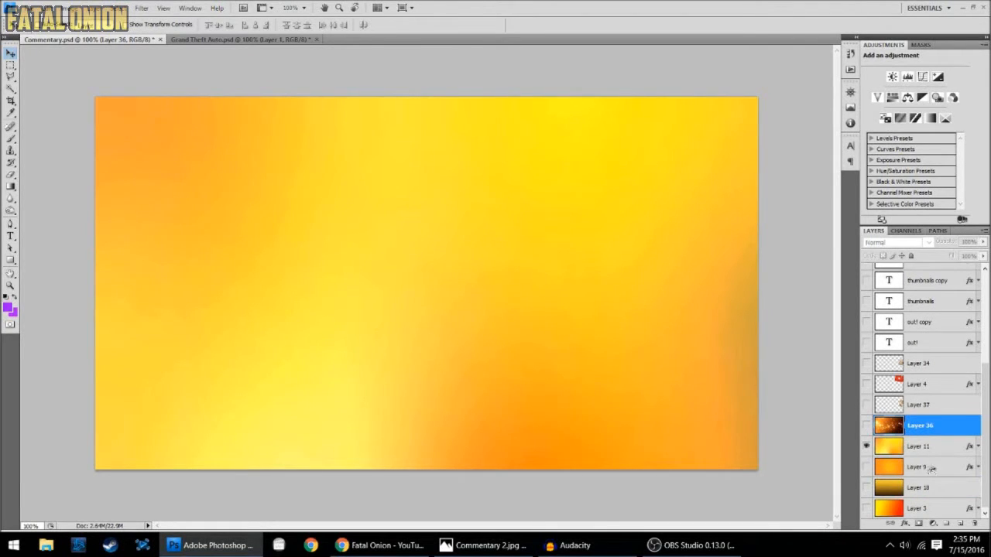
click(946, 447)
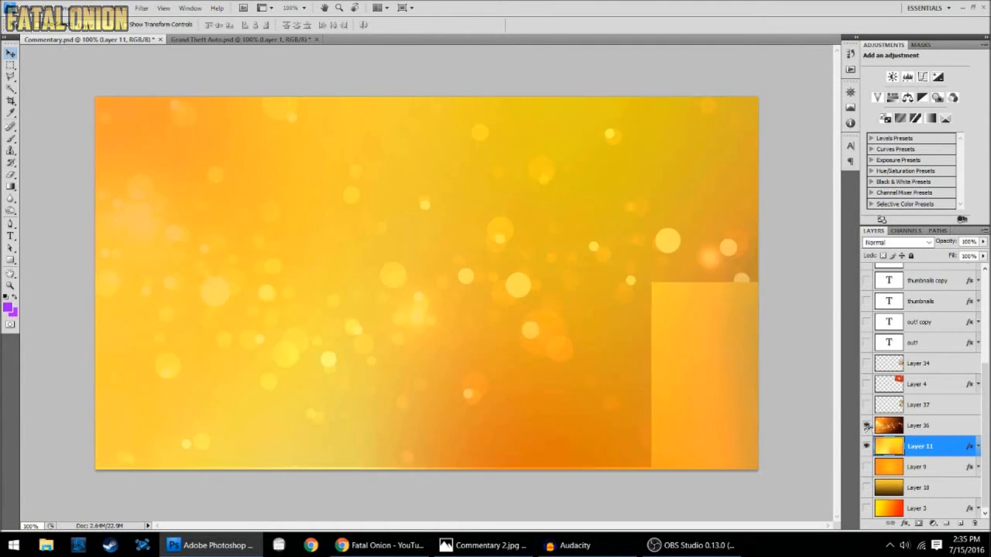
click(866, 426)
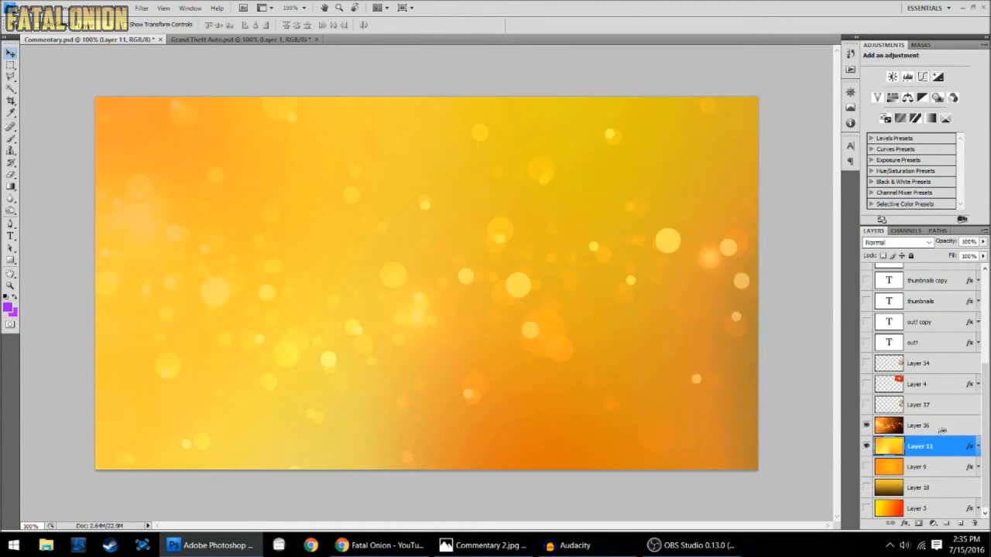
click(941, 431)
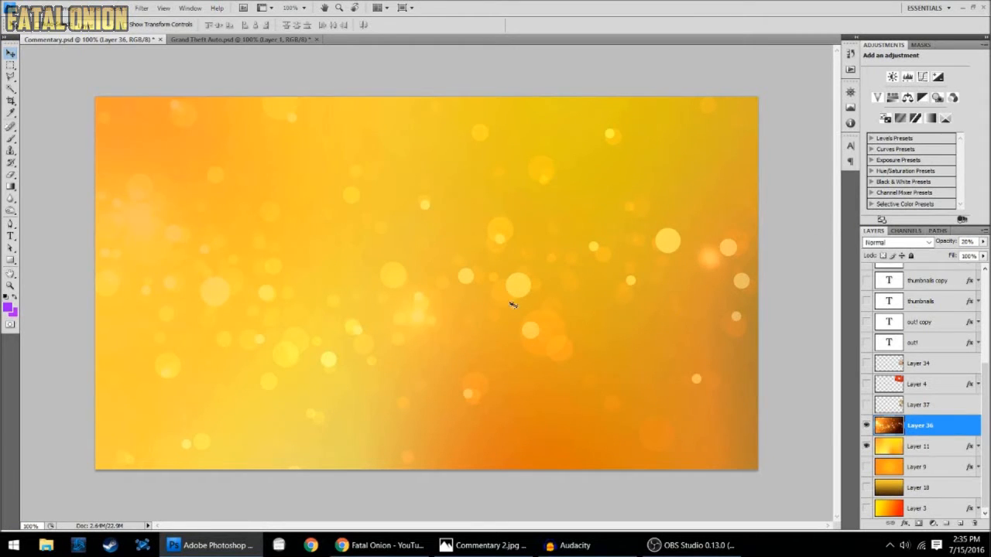
- In Grand Theft Auto.psd, show the money, money bag and logo layers: Layer 45 copy, Layer 45, Layer 46 and Layer 43
click(230, 43)
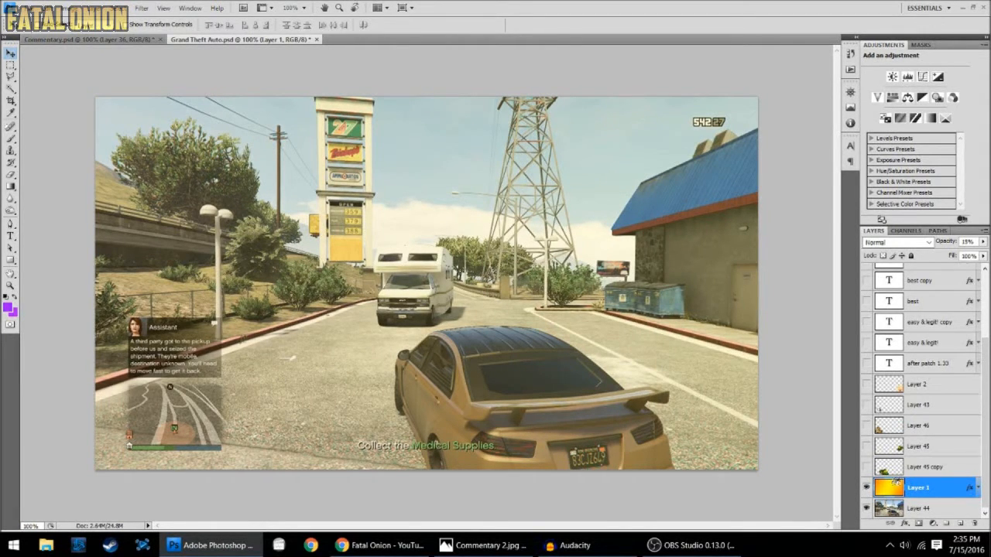
drag(866, 467, 866, 404)
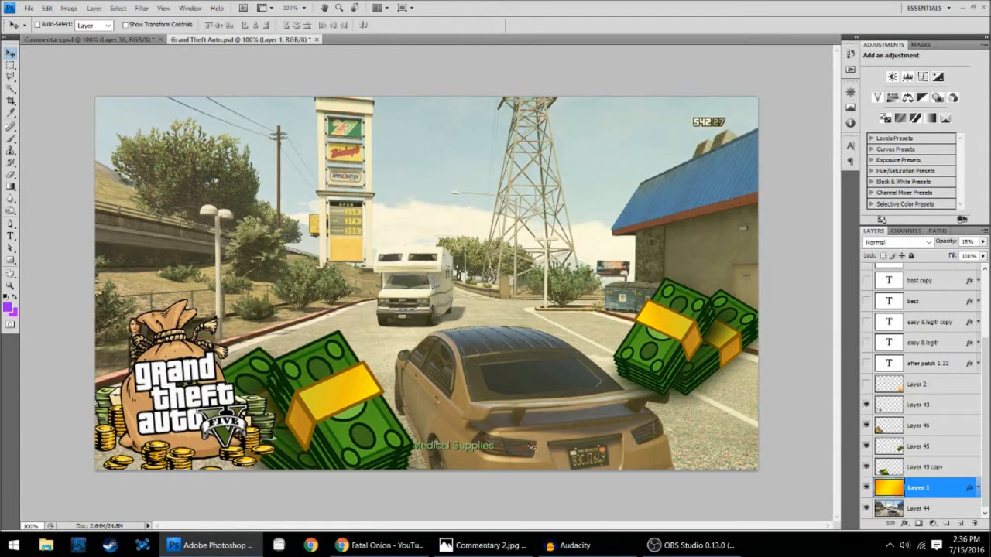
drag(866, 468, 868, 404)
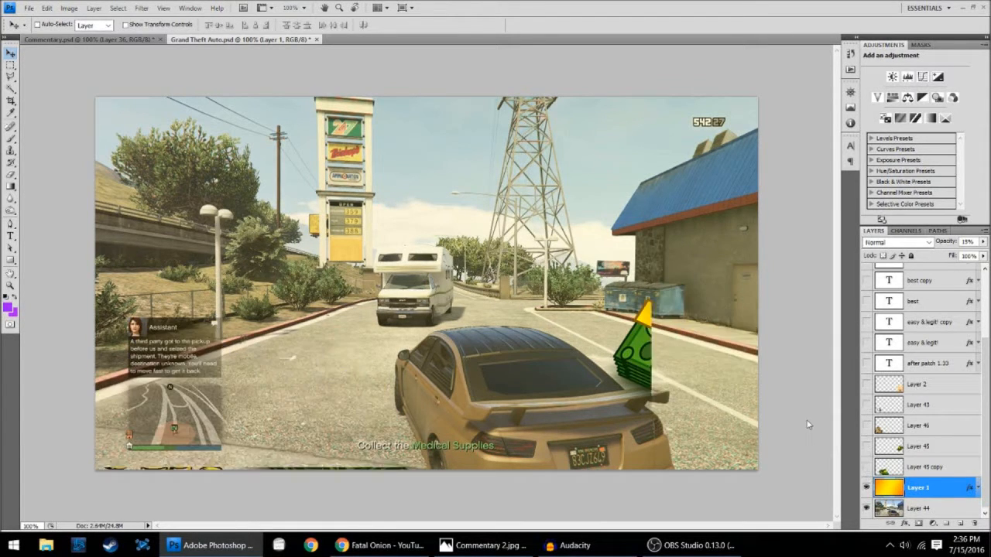
drag(868, 468, 871, 405)
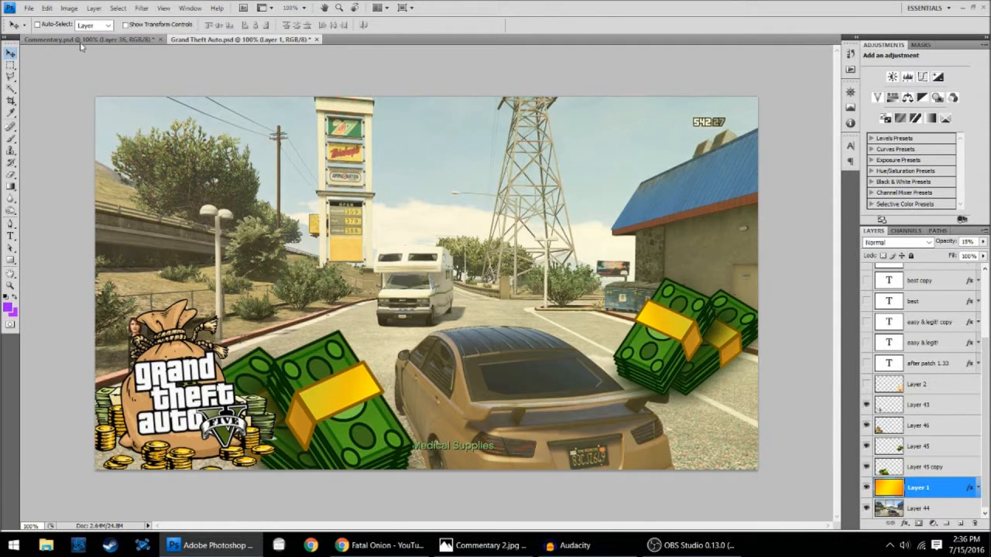
- In Commentary.psd, show the YouTube logo on Layer 4 and the thumbs-up hand on Layer 34
click(81, 39)
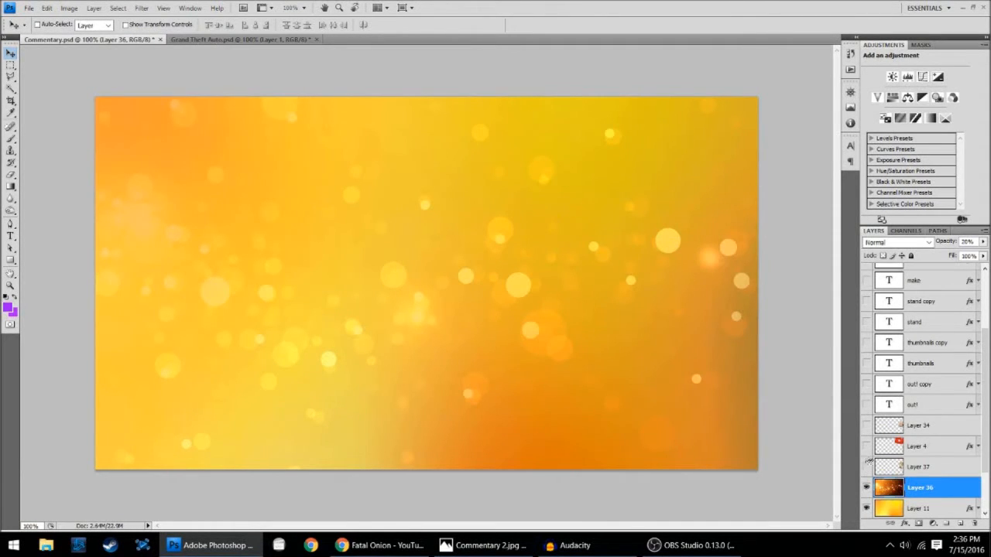
click(868, 447)
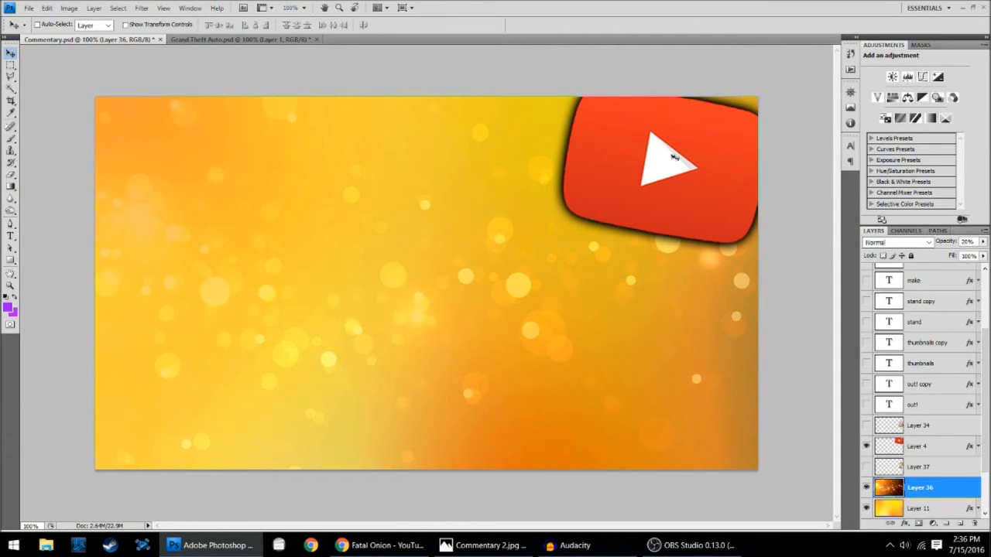
click(866, 425)
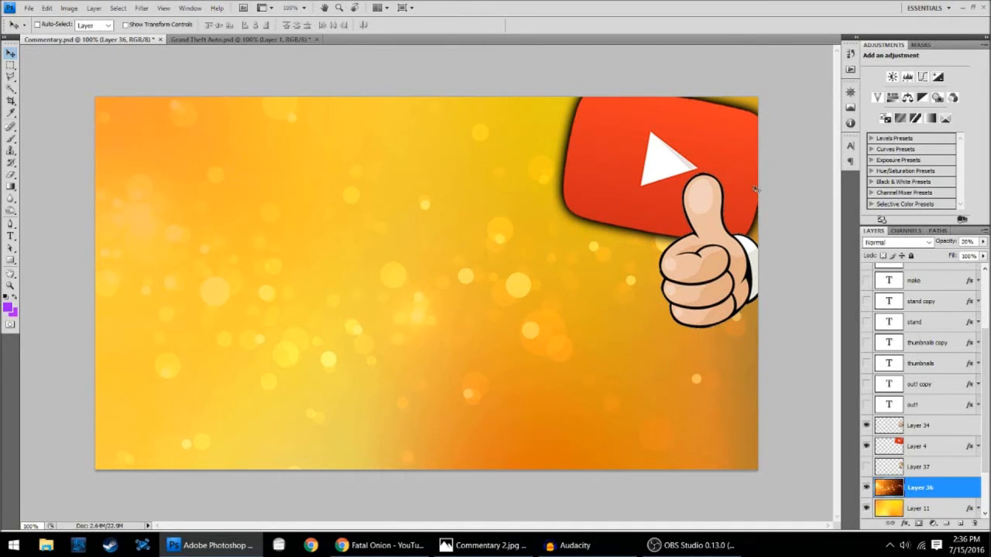
scroll(934, 383, up, 2)
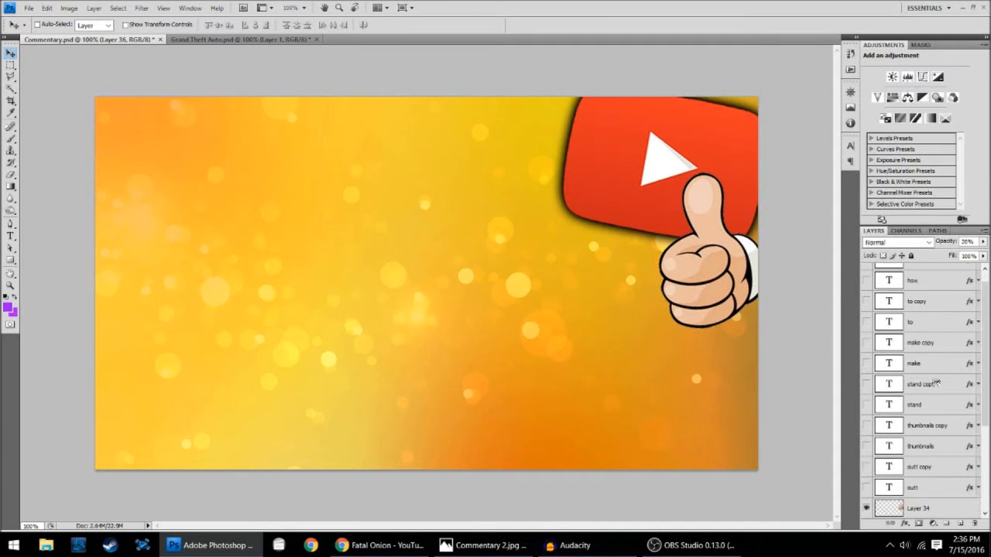
scroll(934, 383, down, 4)
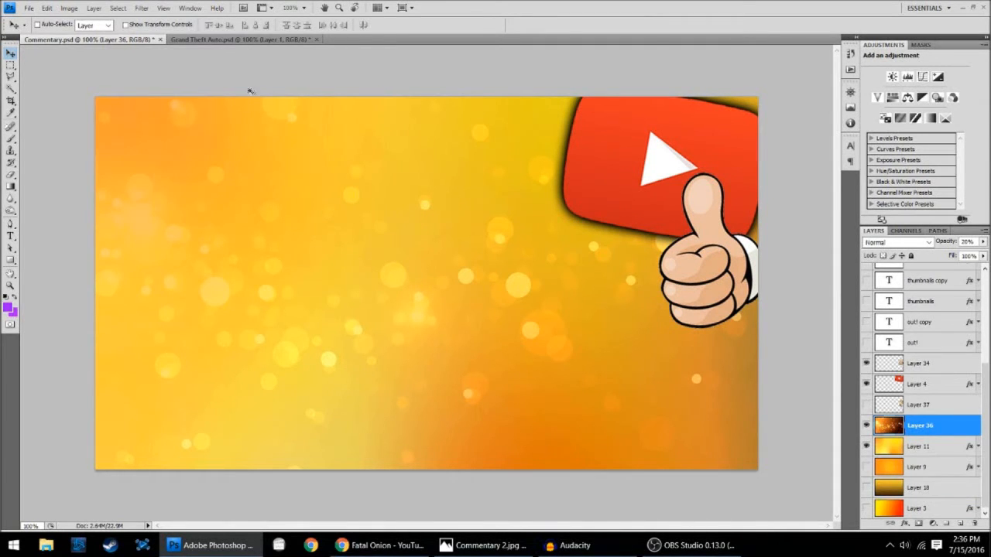
- In Grand Theft Auto.psd, show all the title text layers from "after patch 1.33" up to "way"
click(238, 38)
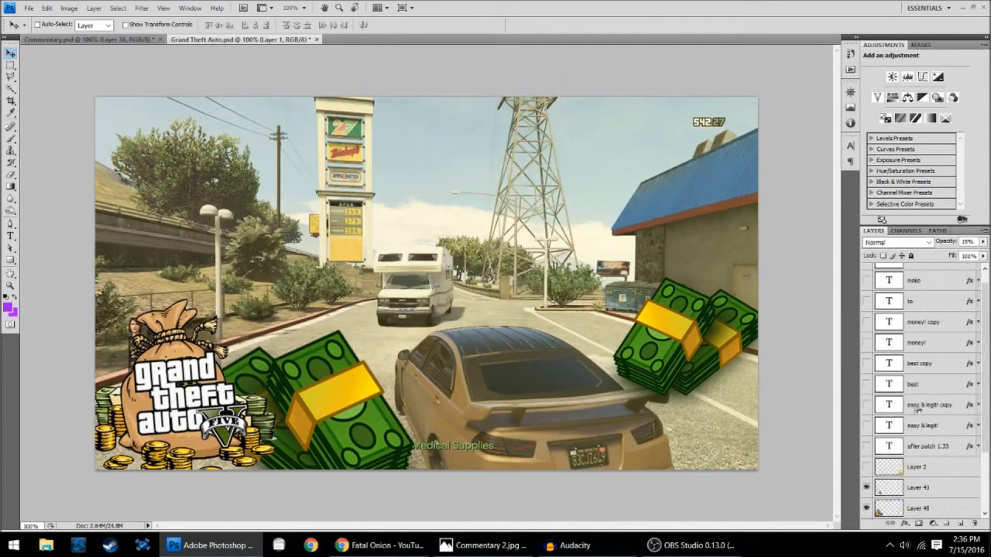
scroll(916, 411, up, 1)
drag(864, 461, 865, 271)
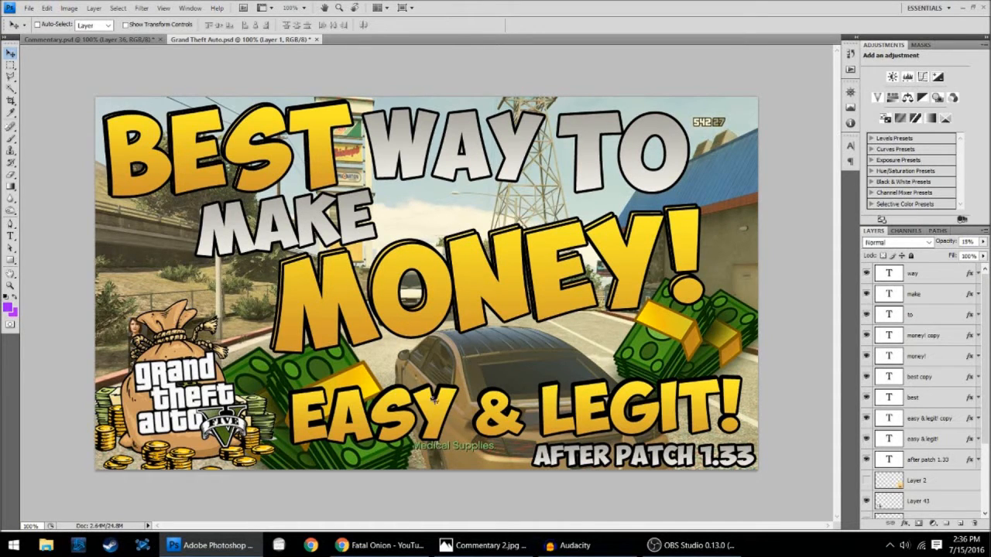
- Try Bevel and Emboss in the layer style of the "way" text layer and discard the change
click(967, 274)
double_click(968, 274)
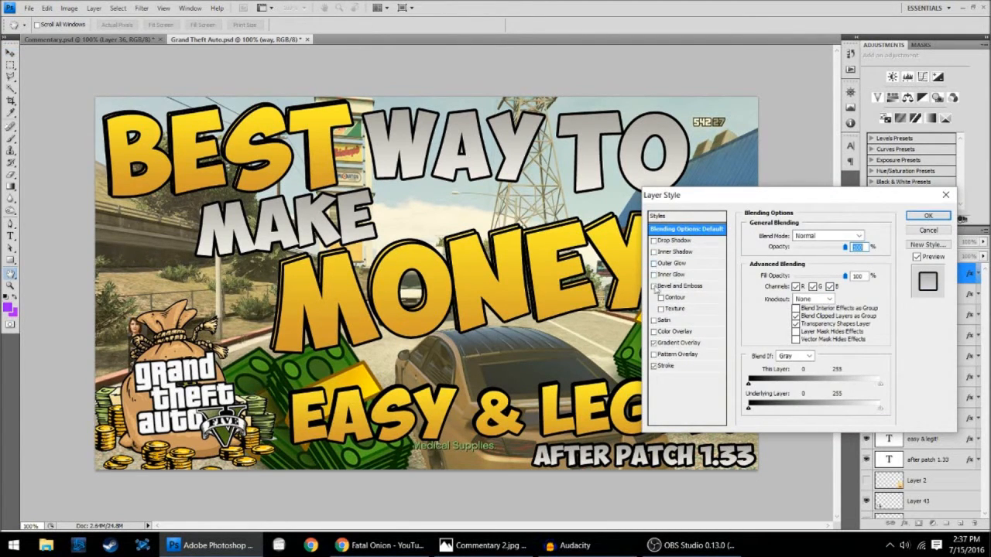
click(654, 286)
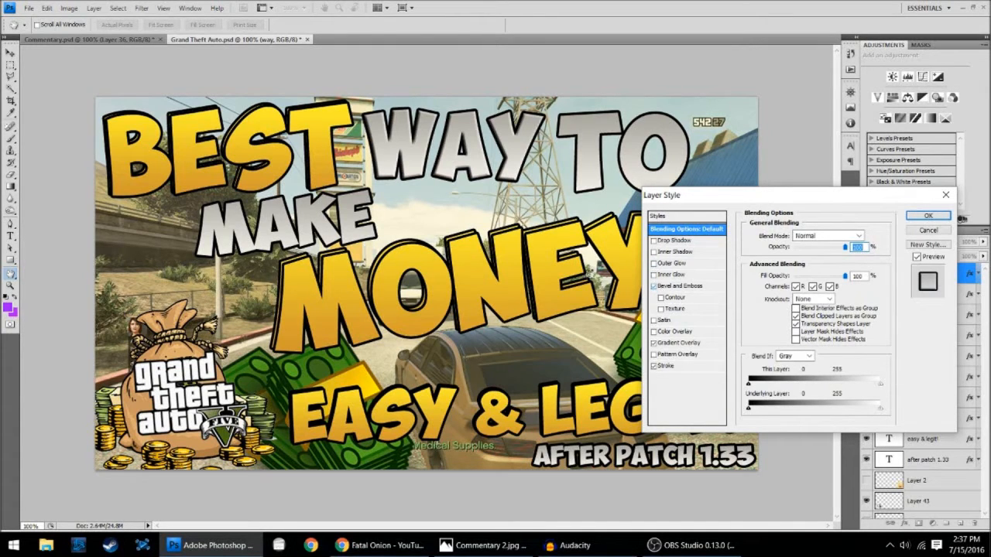
click(929, 226)
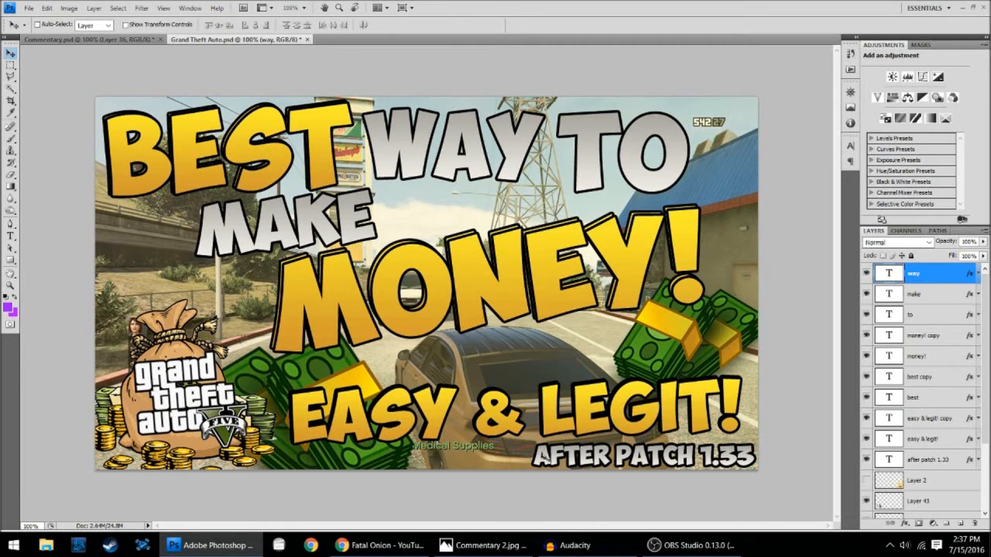
- Hide and restore all effects of the "to" text layer, and likewise its Stroke alone, to compare the text's look
click(976, 315)
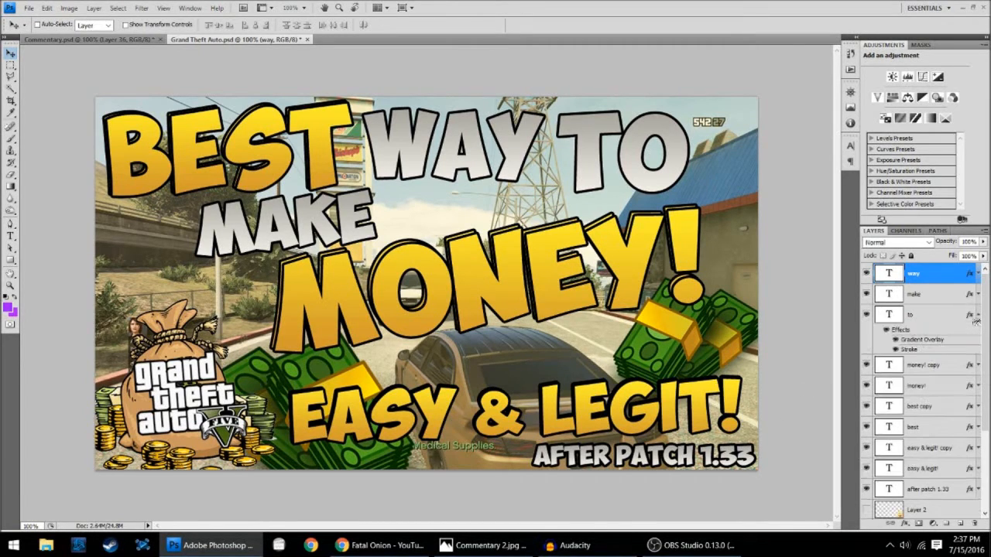
click(884, 329)
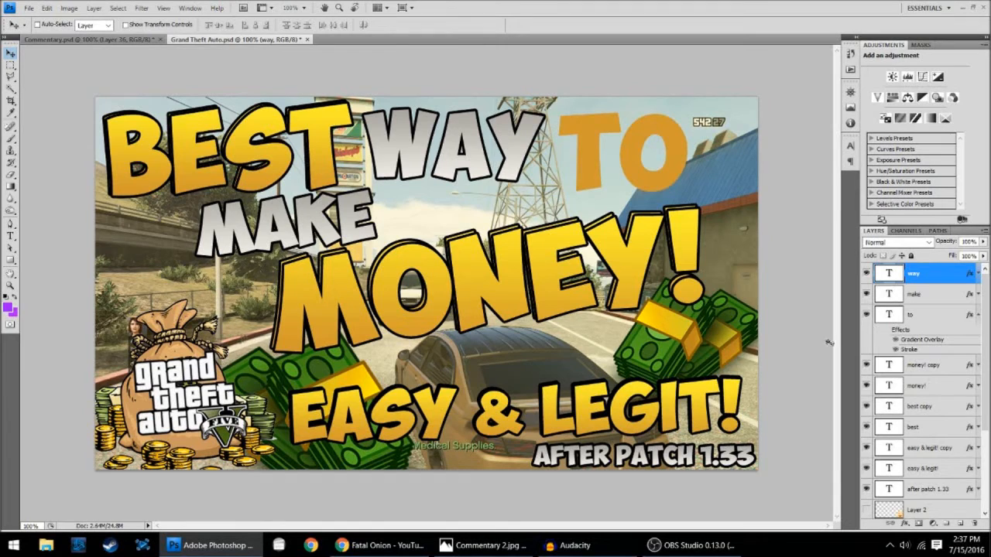
click(896, 348)
click(898, 349)
click(885, 330)
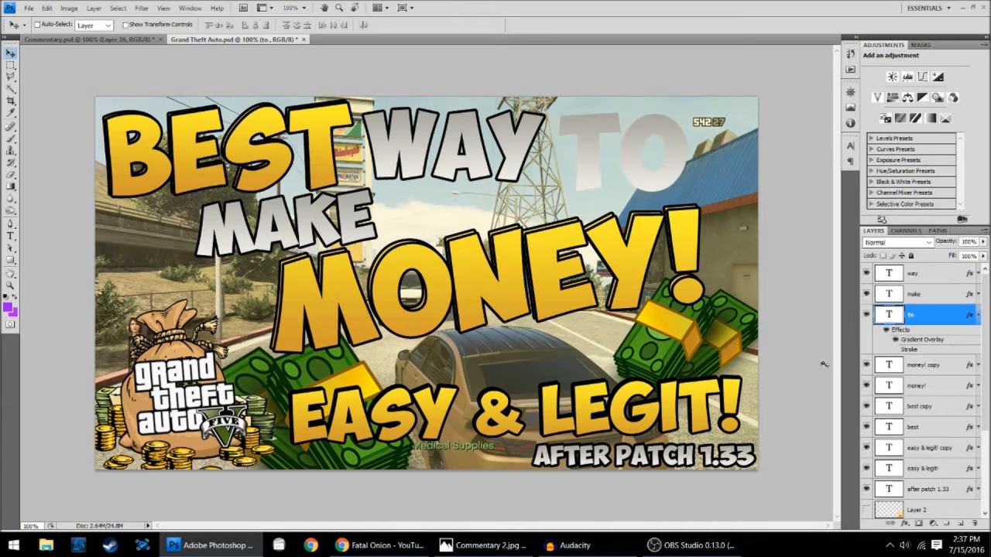
click(895, 350)
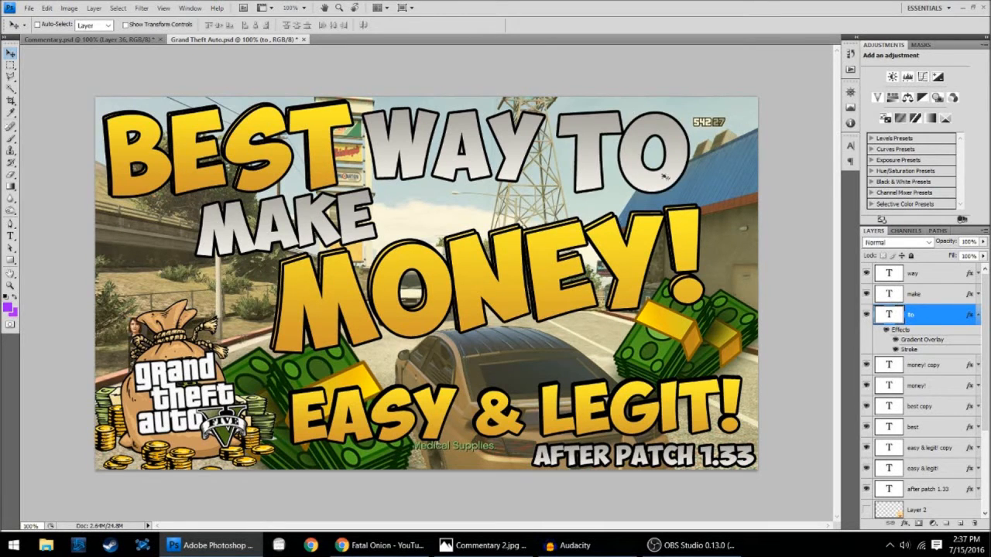
- In Commentary.psd, show all the title text layers from "out!" up to "how copy"
click(65, 38)
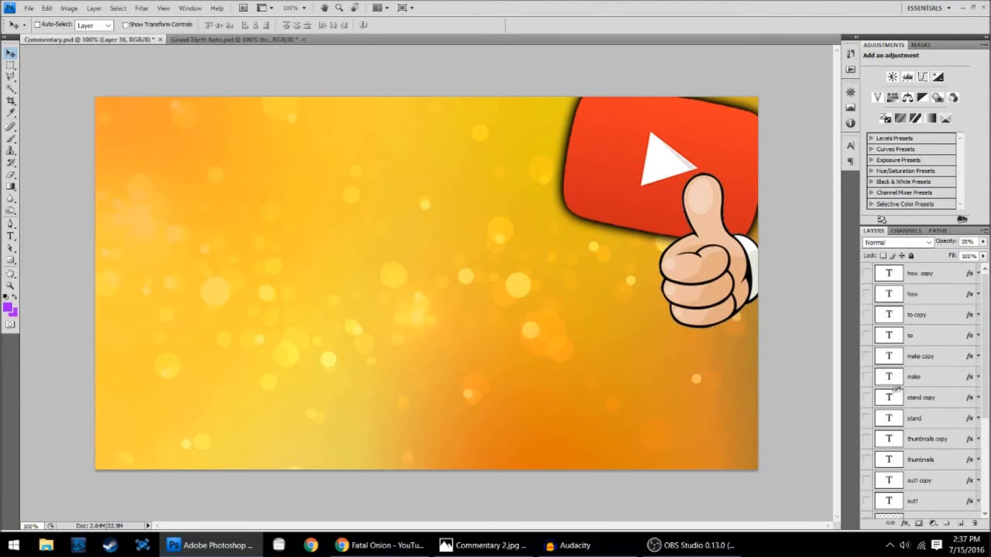
drag(869, 462, 867, 274)
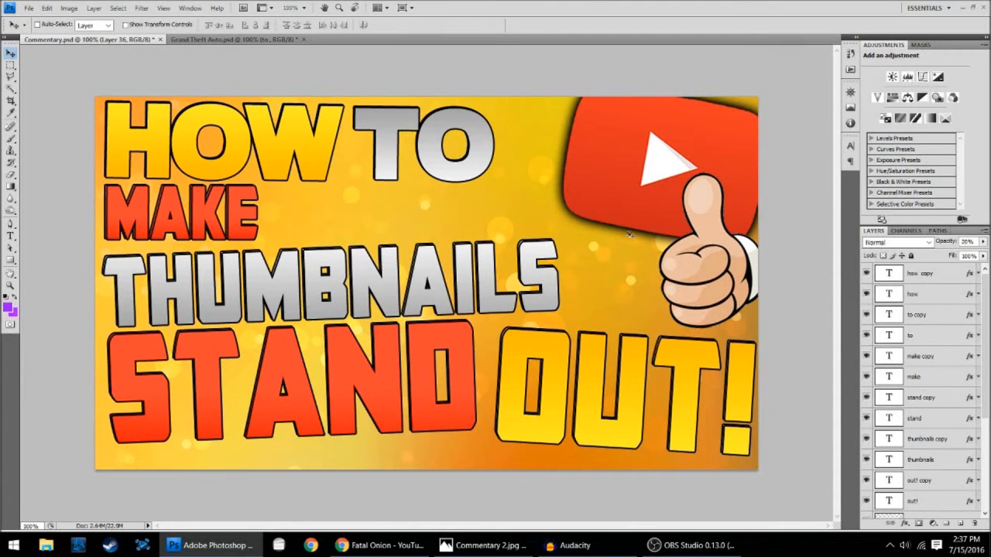
- Replace the "to copy" layer with a fresh duplicate of the "to" text layer, nudged a few pixels down and right for a 3D look
click(934, 315)
key(ctrl+e)
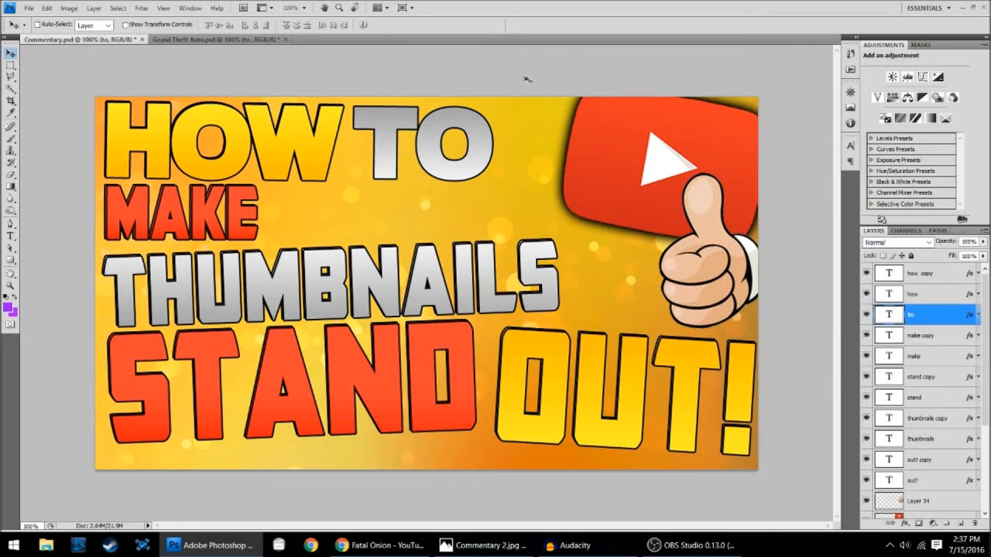
key(ctrl+j)
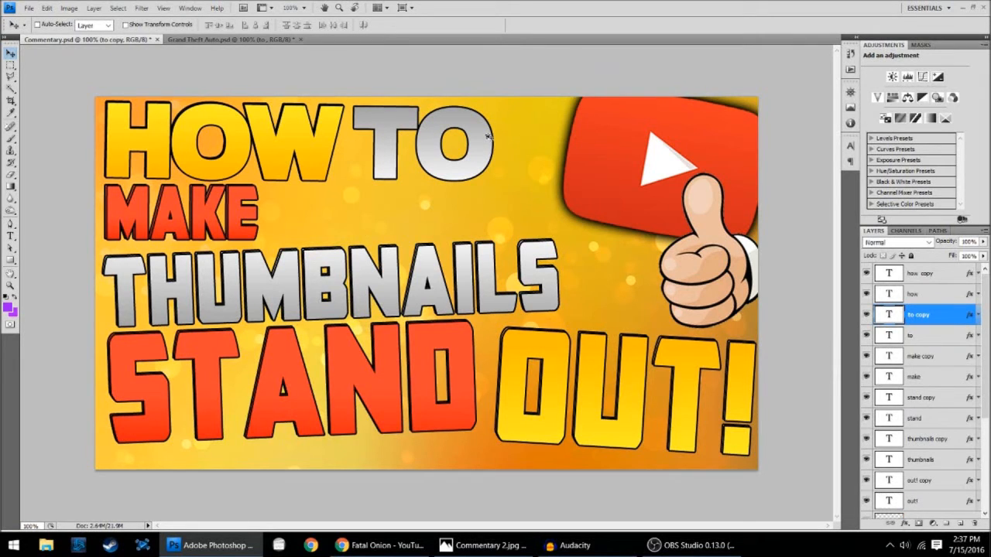
key(Down)
key(Down)
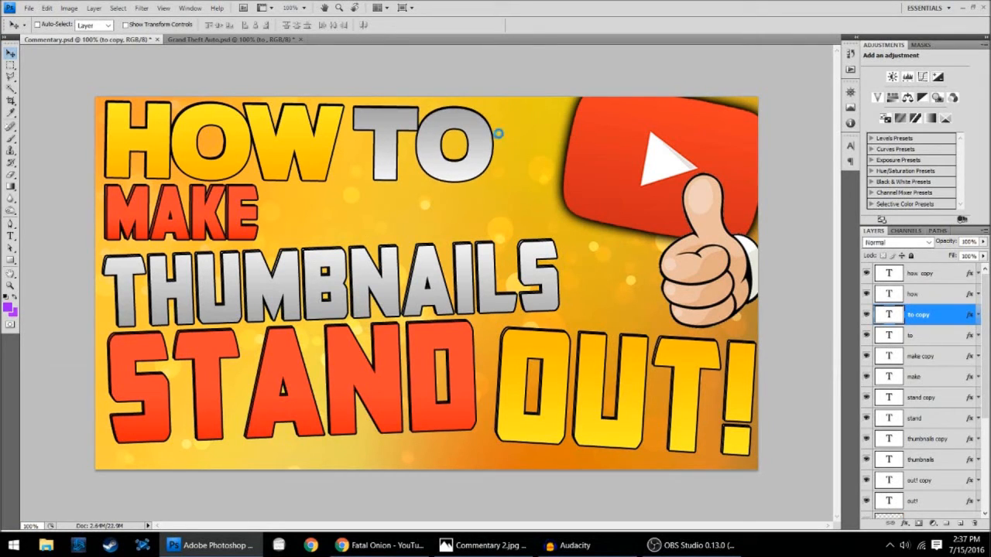
key(Right)
key(Right)
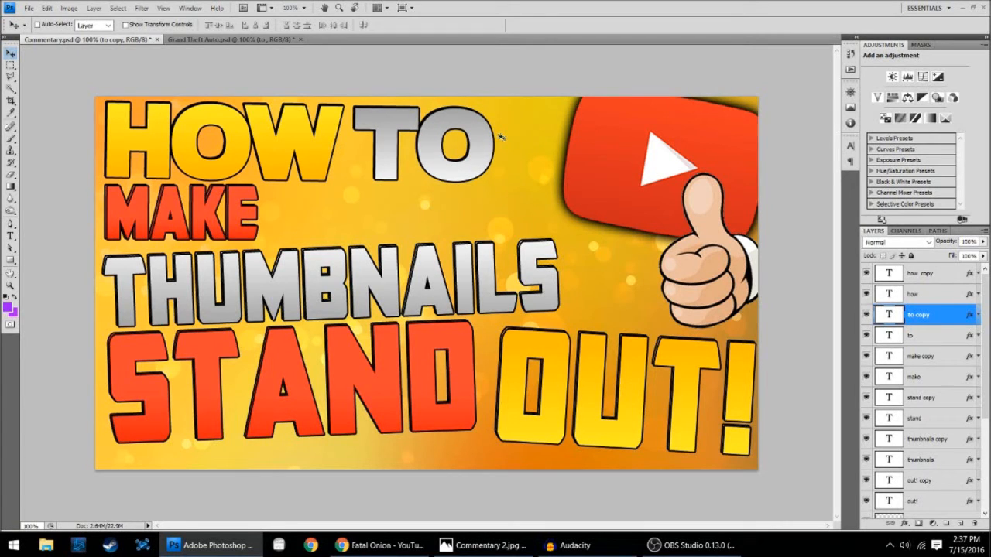
key(Right)
key(Right)
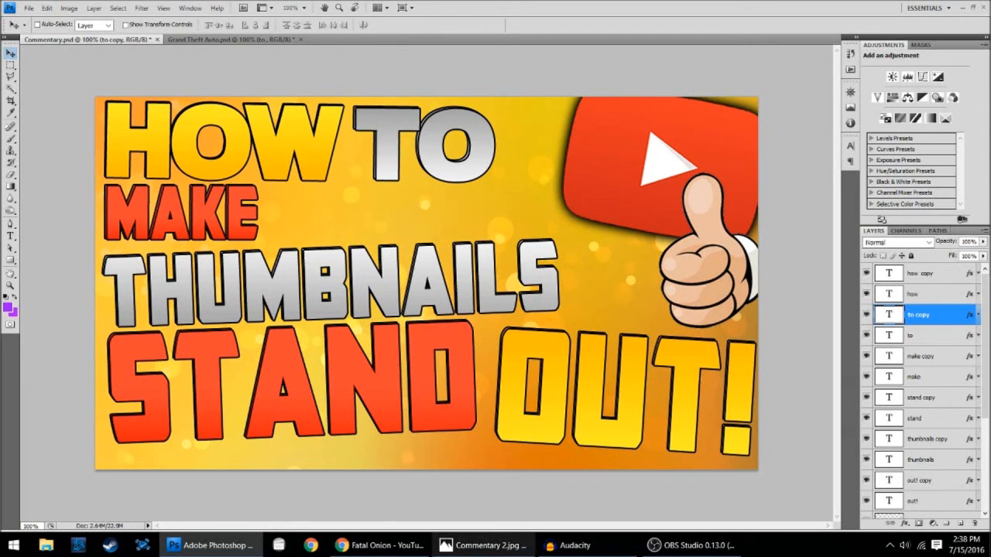
- Switch to Photos and look through the finished thumbnails, including Commentary.jpg and Destiny.jpg
click(484, 545)
key(Left)
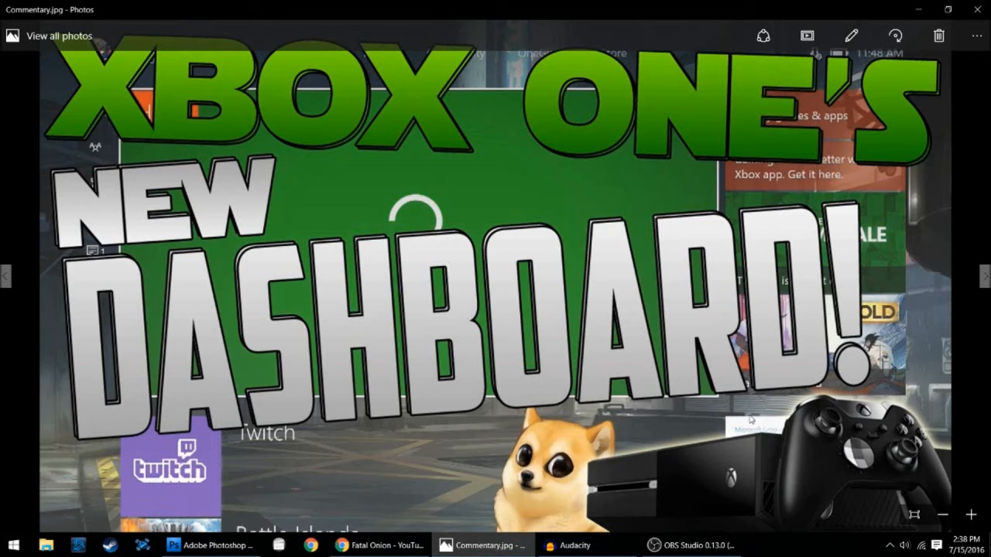
key(Right)
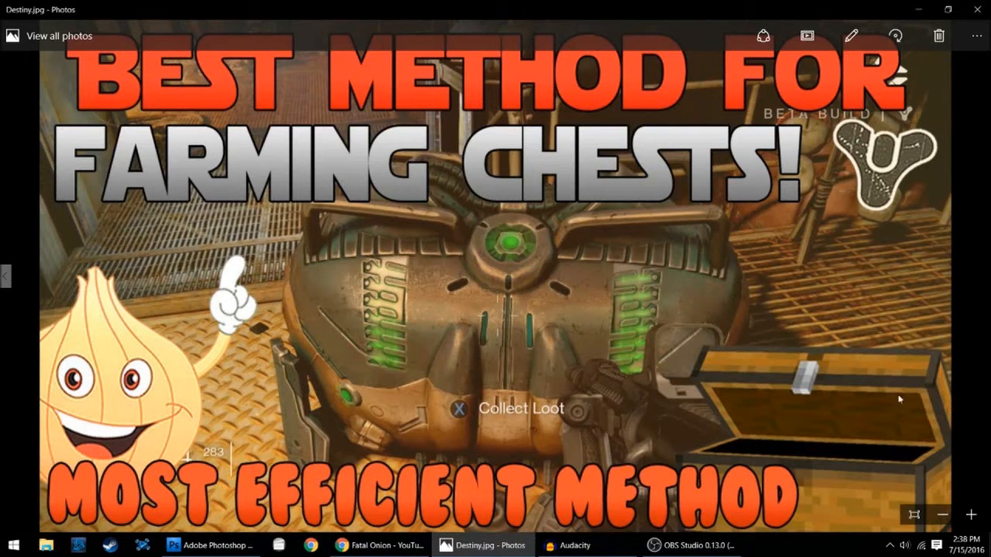